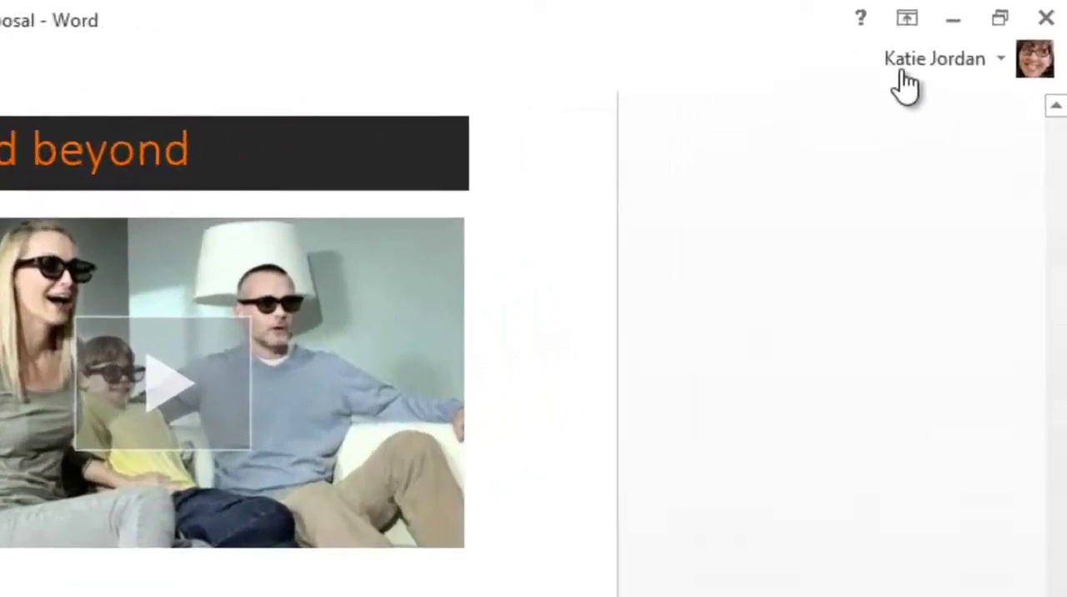
Step: Check the signed-in account, then view the Northwind Proposal's Info and SkyDrive save locations
left_click(913, 60)
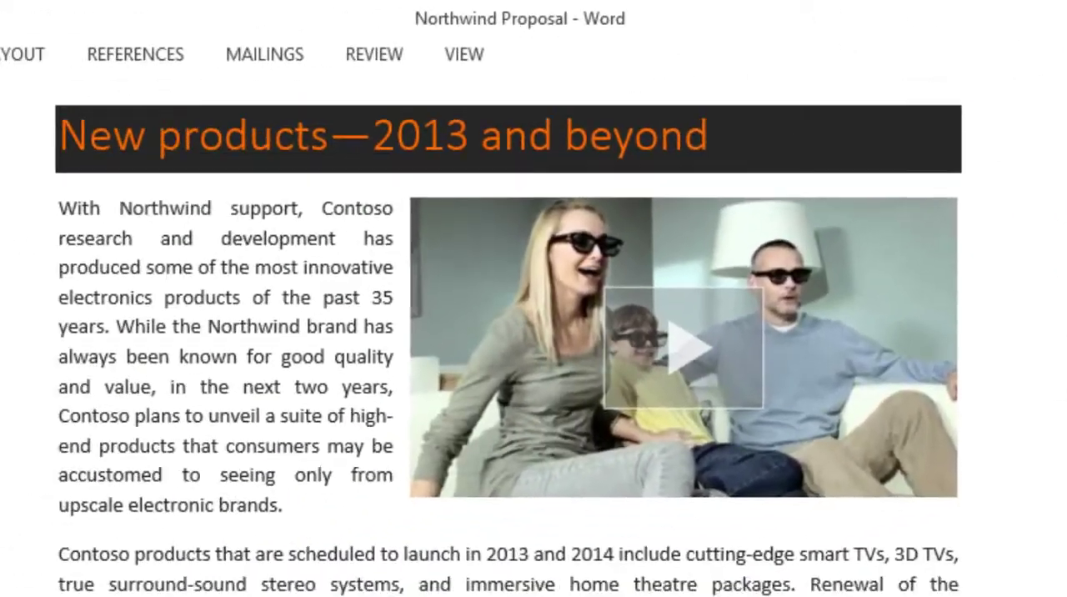
left_click(33, 48)
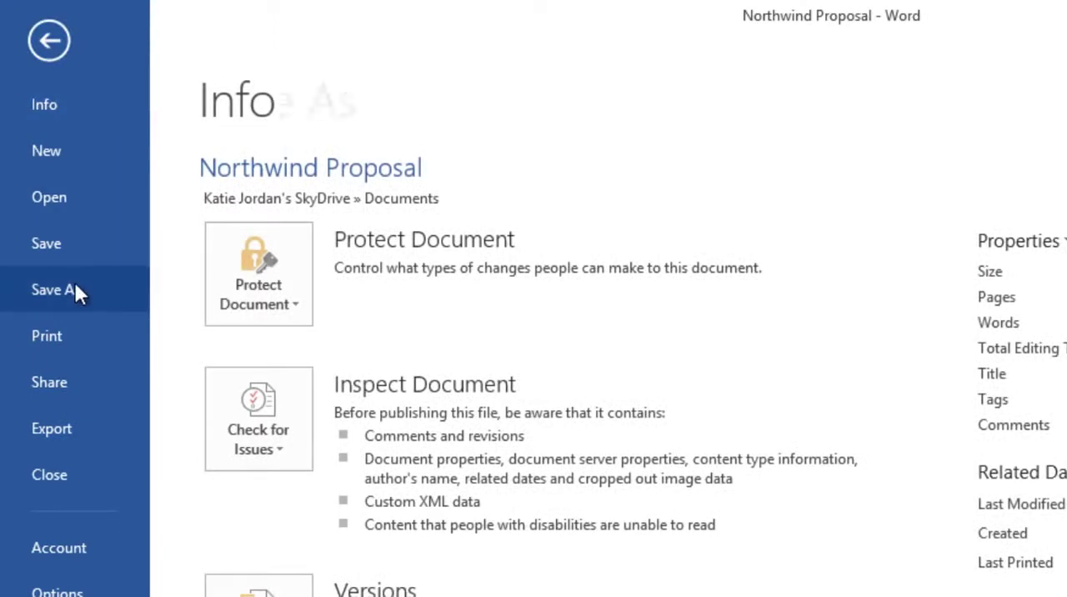
left_click(75, 292)
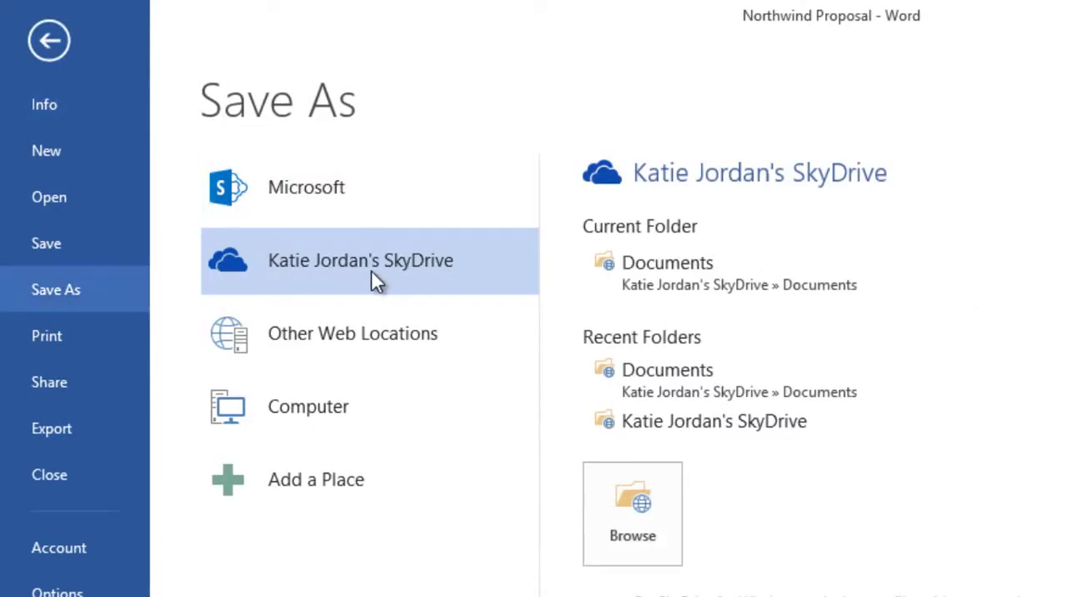
Step: Invite Alex Darrow to the Northwind Proposal with Can edit permission
left_click(64, 387)
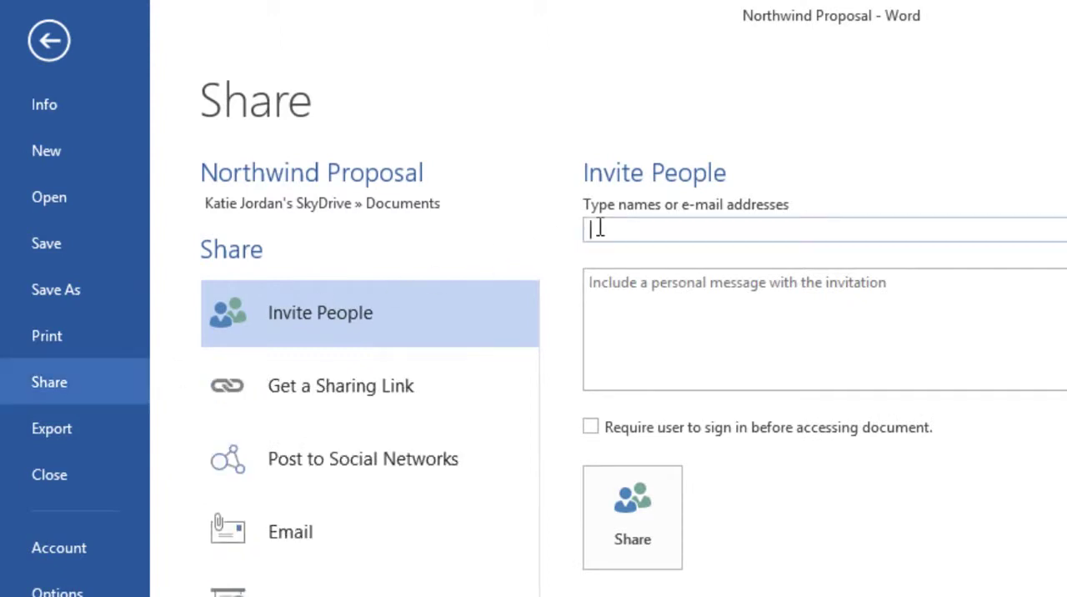
left_click(603, 236)
type("ae")
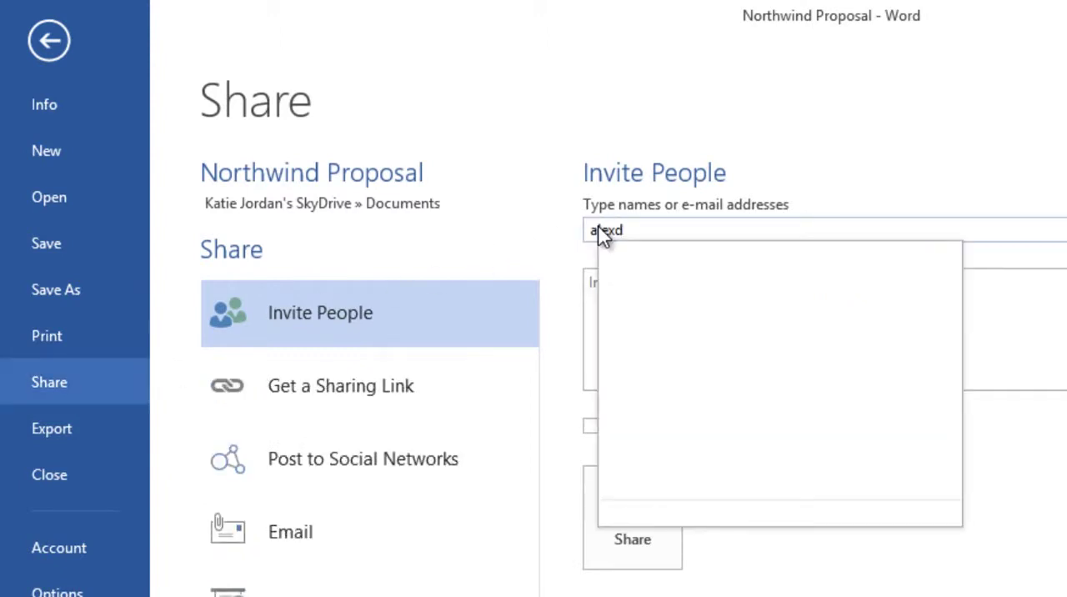
left_click(740, 277)
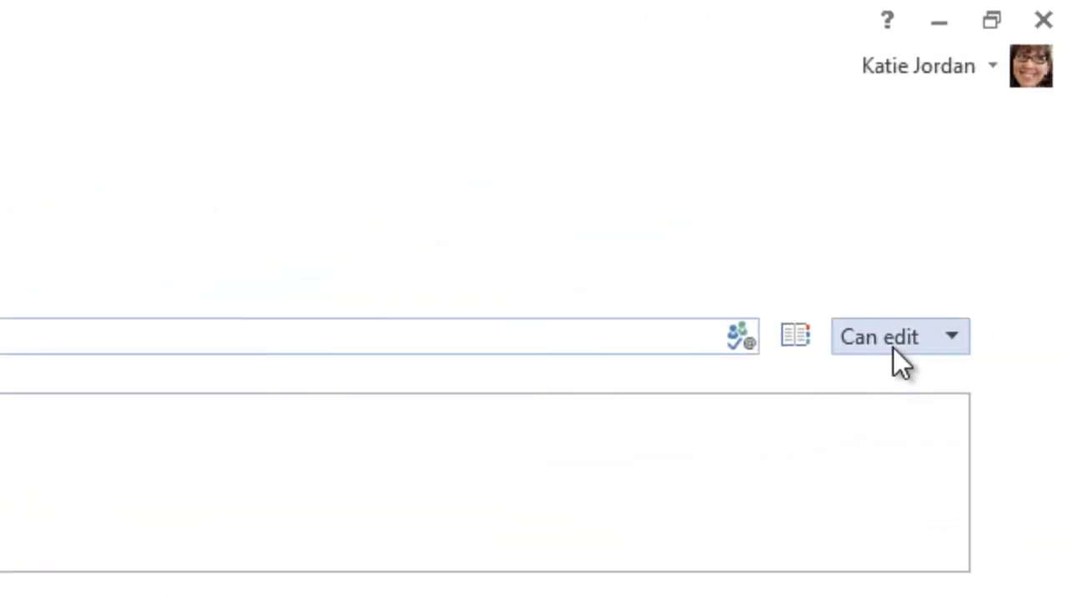
left_click(901, 350)
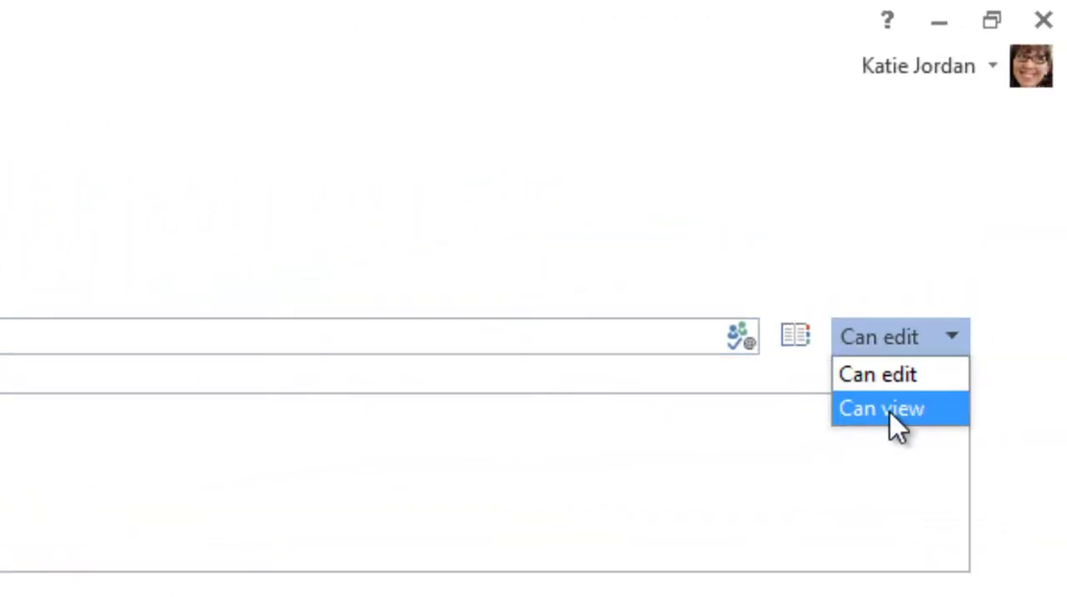
left_click(889, 375)
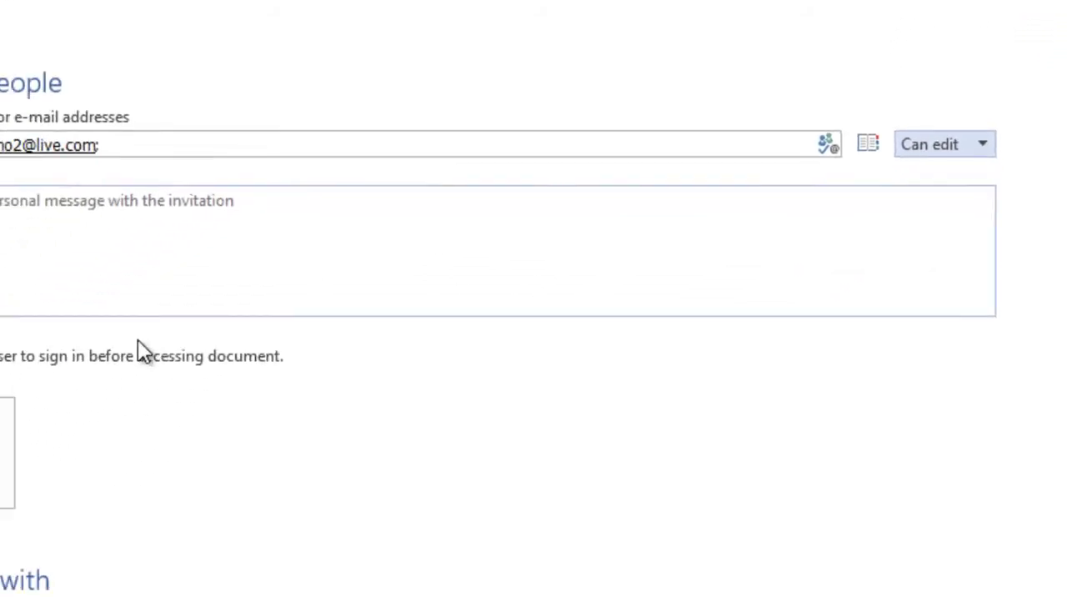
left_click(60, 371)
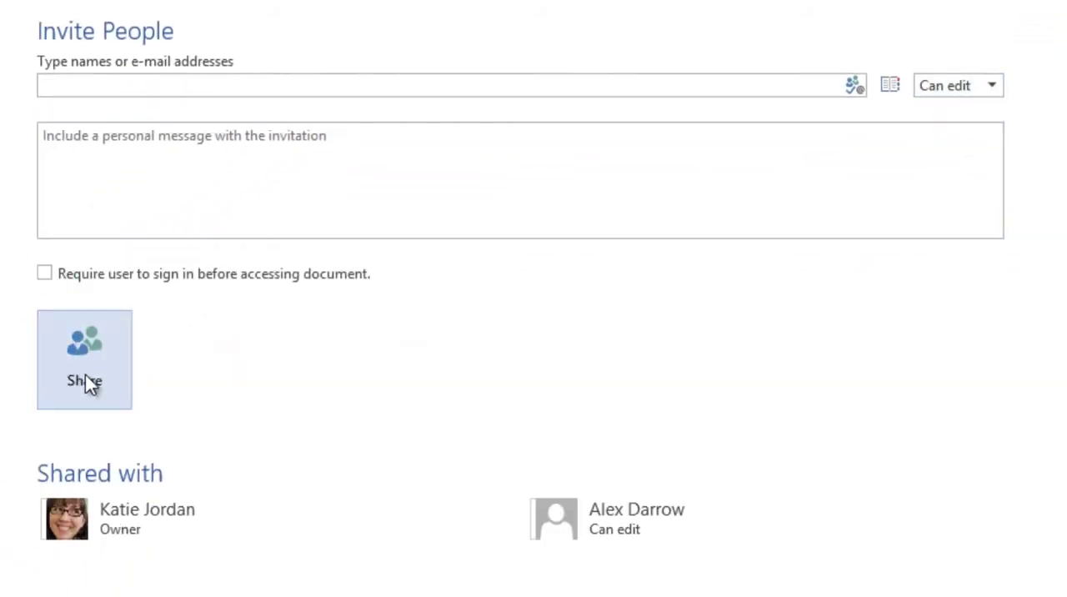
right_click(557, 512)
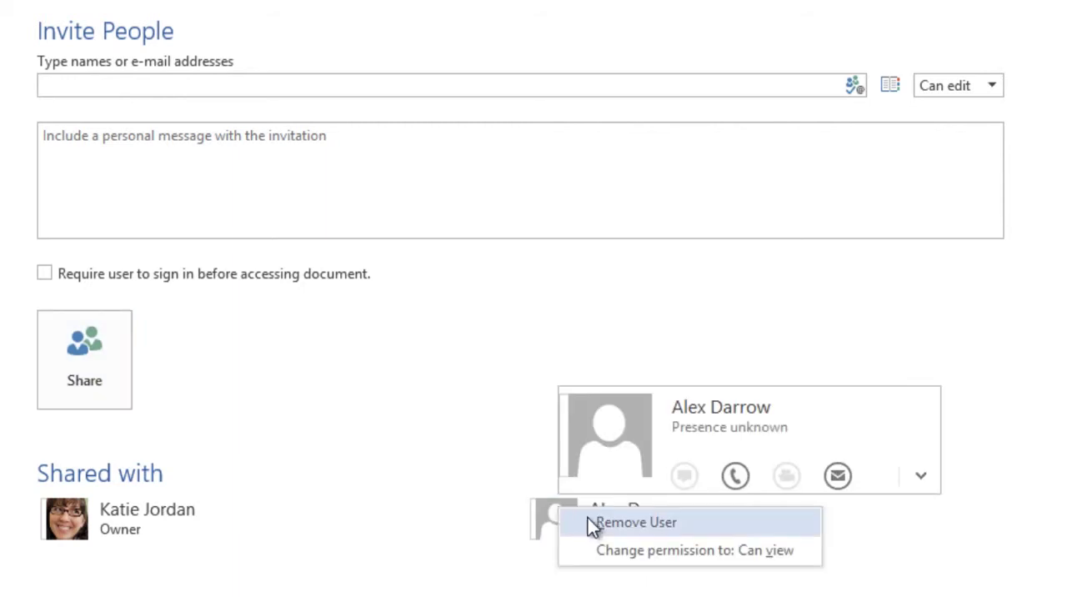